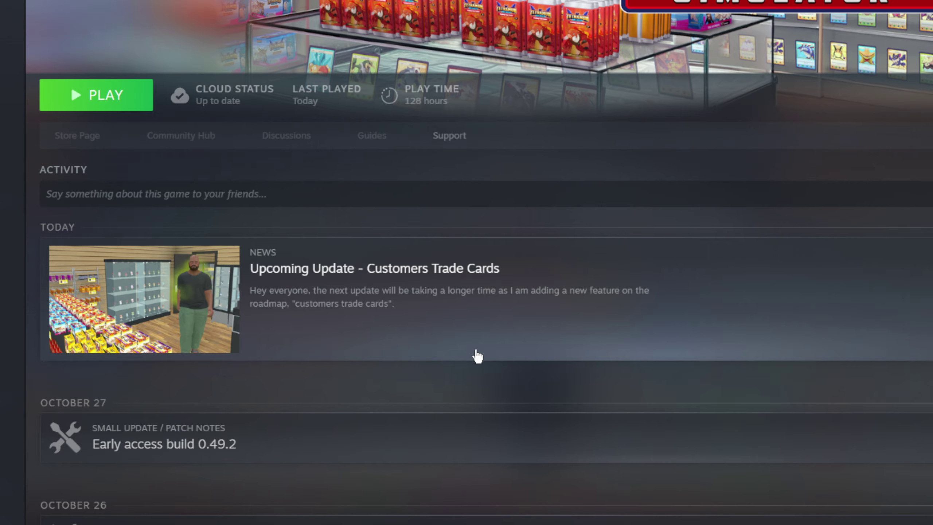
Open the 'Customers Trade Cards' news post and read its paragraph about the two-week target
click(478, 356)
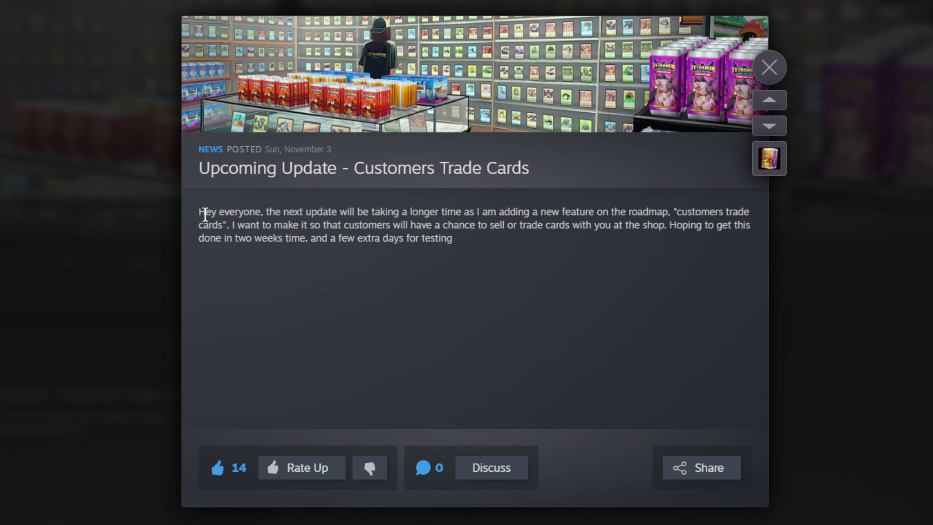
mouse_move(204, 212)
mouse_down()
mouse_move(317, 222)
mouse_move(560, 214)
mouse_move(542, 224)
mouse_move(649, 213)
mouse_move(783, 221)
mouse_move(313, 225)
mouse_move(216, 237)
mouse_move(254, 225)
mouse_move(323, 239)
mouse_move(531, 227)
mouse_move(579, 241)
mouse_move(626, 231)
mouse_move(693, 238)
mouse_move(733, 225)
mouse_move(240, 239)
mouse_move(460, 255)
mouse_up()
click(464, 309)
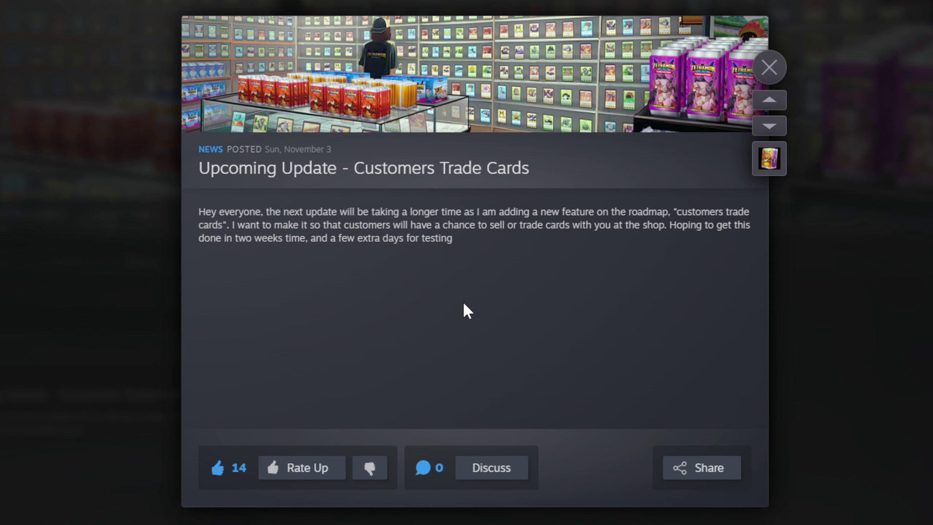